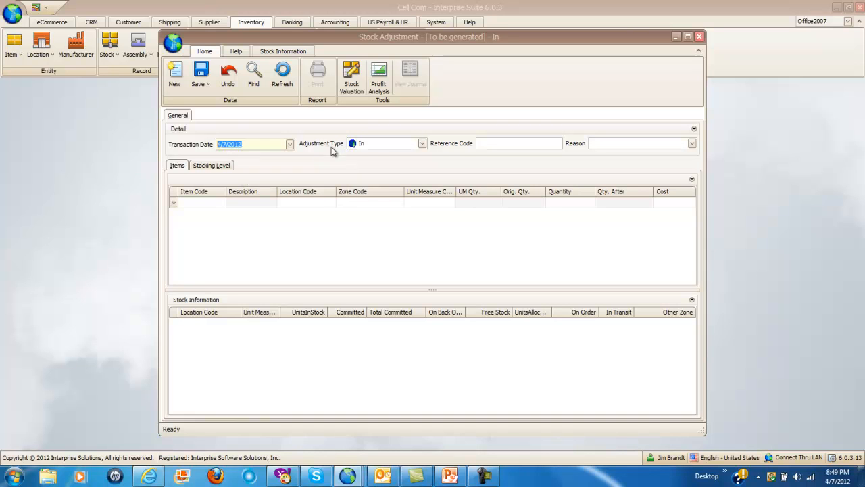
Keep the stock adjustment type as In and add the Apple iPhone 3G as its item
click(421, 144)
click(421, 144)
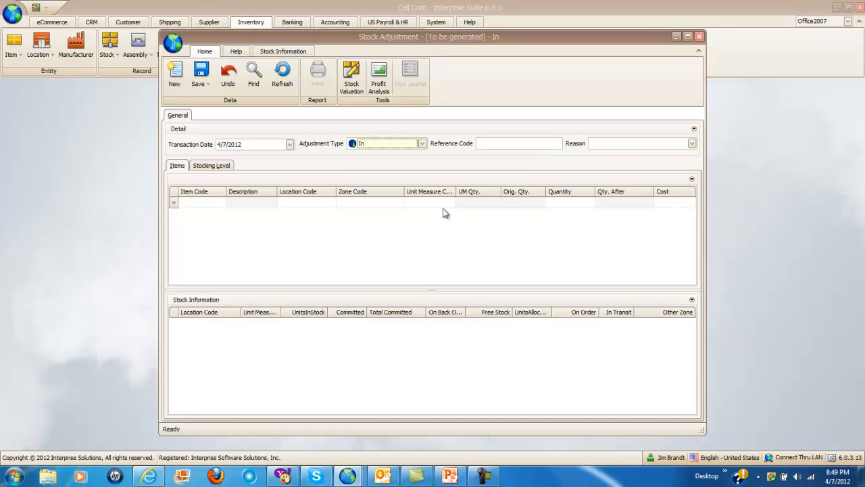
click(219, 204)
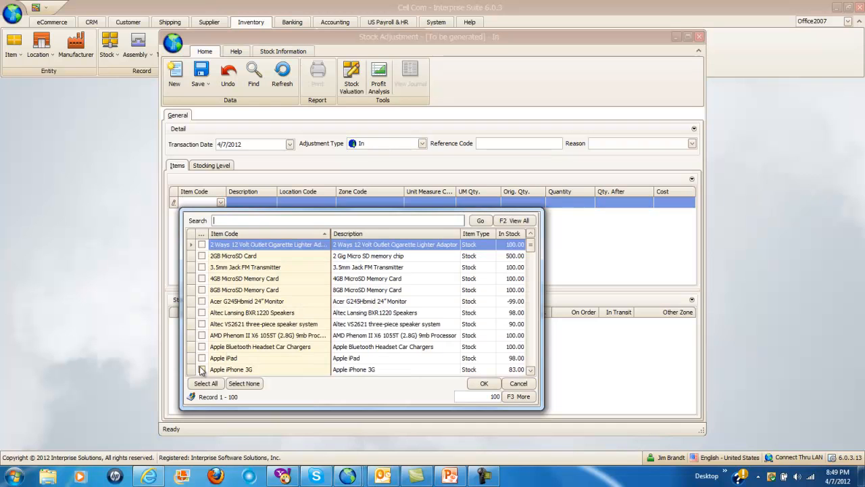
click(201, 370)
click(486, 384)
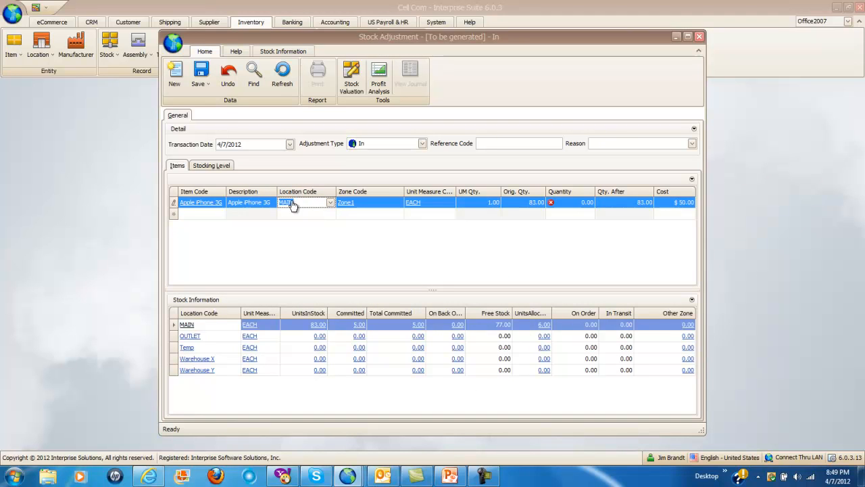
Set the Apple iPhone 3G adjustment quantity to 3, and save and close the stock adjustment
click(585, 204)
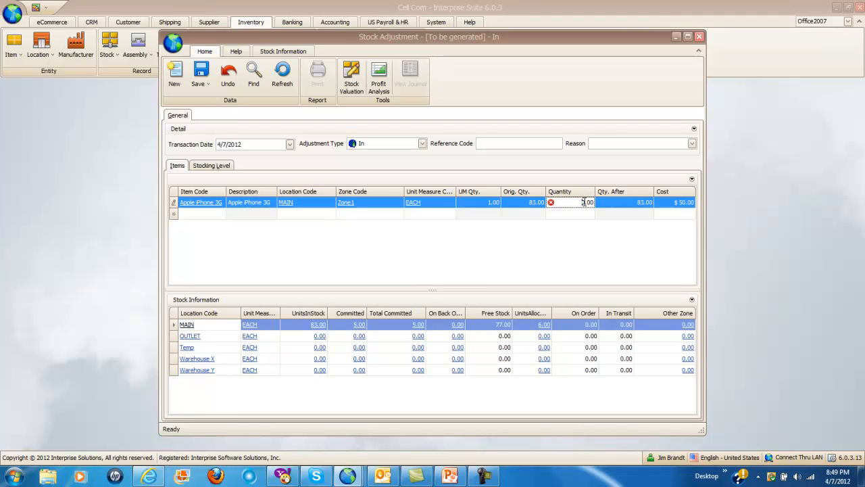
text(3)
key(Tab)
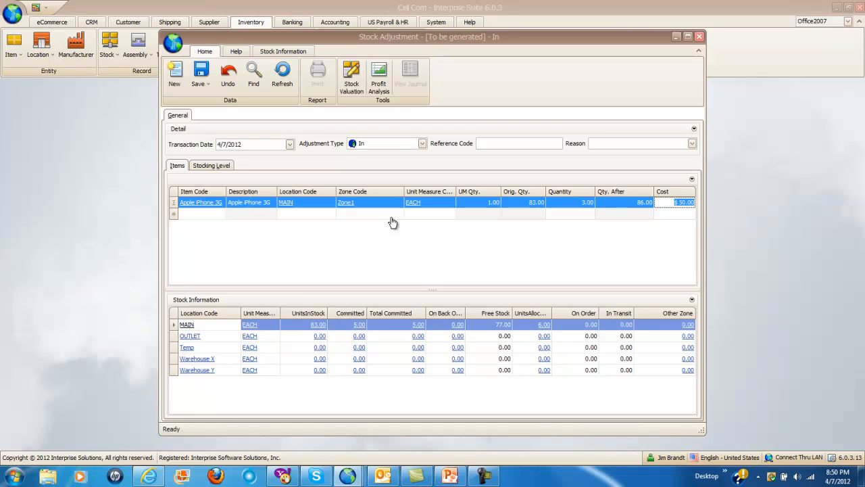
click(210, 82)
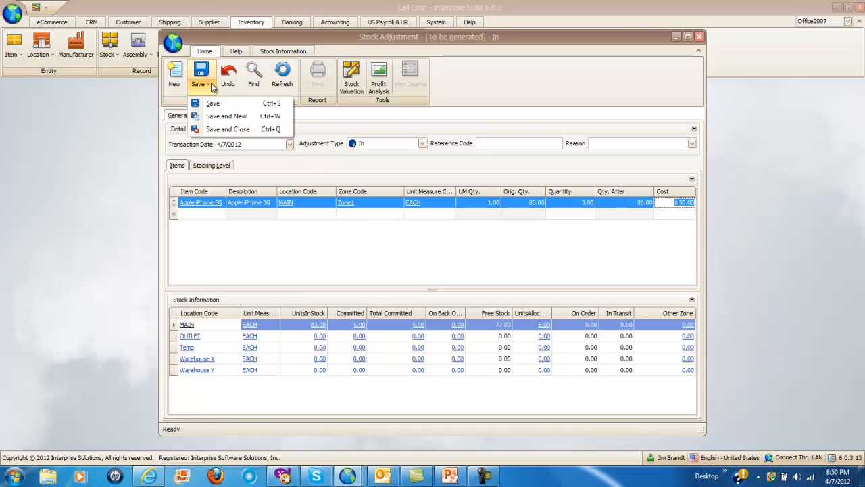
click(222, 131)
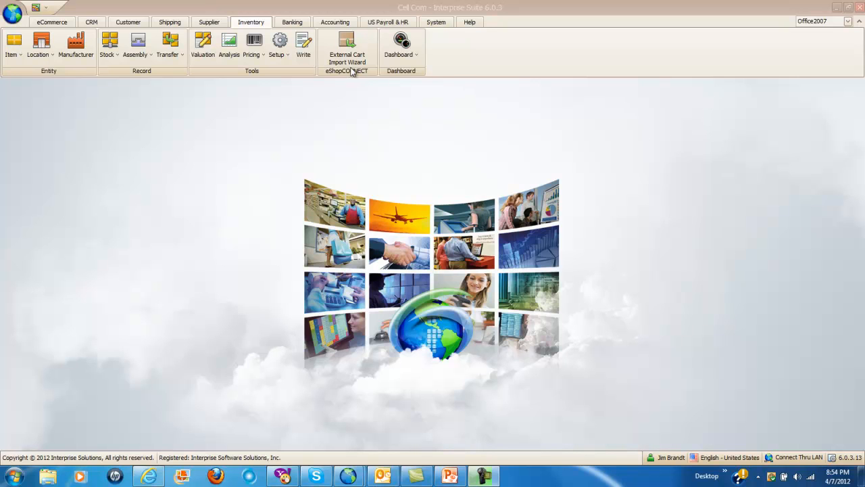
Create a new internal movement within the MAIN location and add the Apple iPhone 3G as its item
click(118, 57)
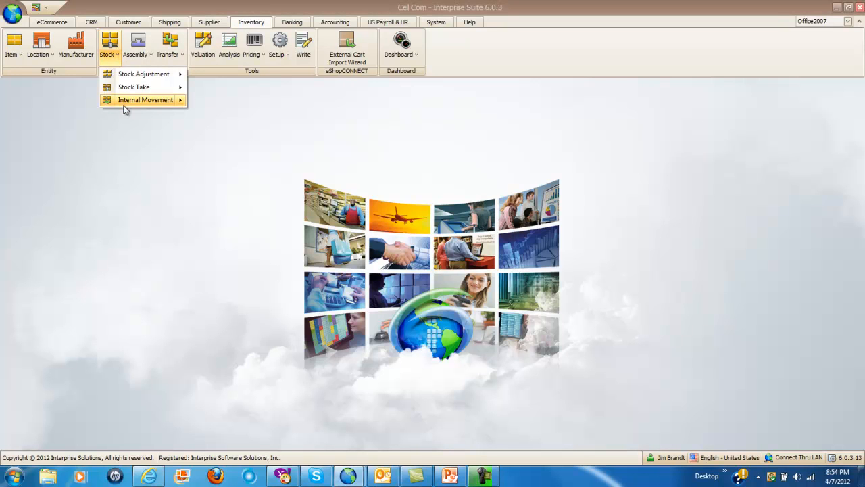
mouse_move(124, 108)
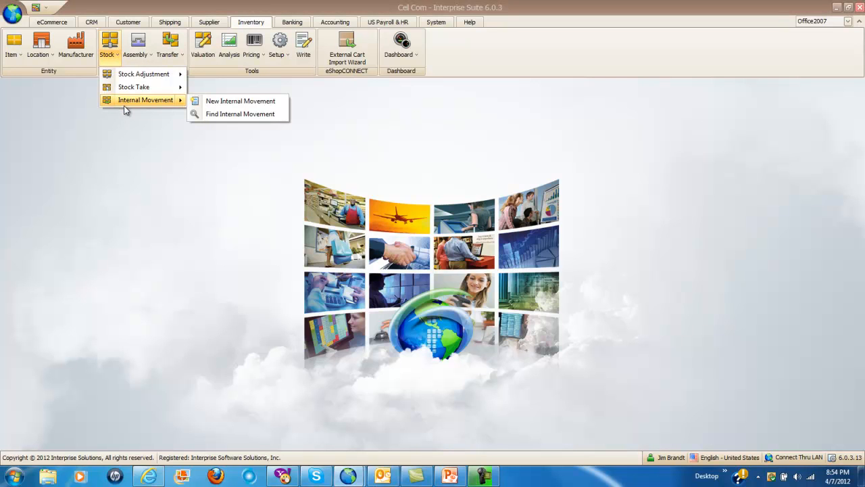
click(223, 102)
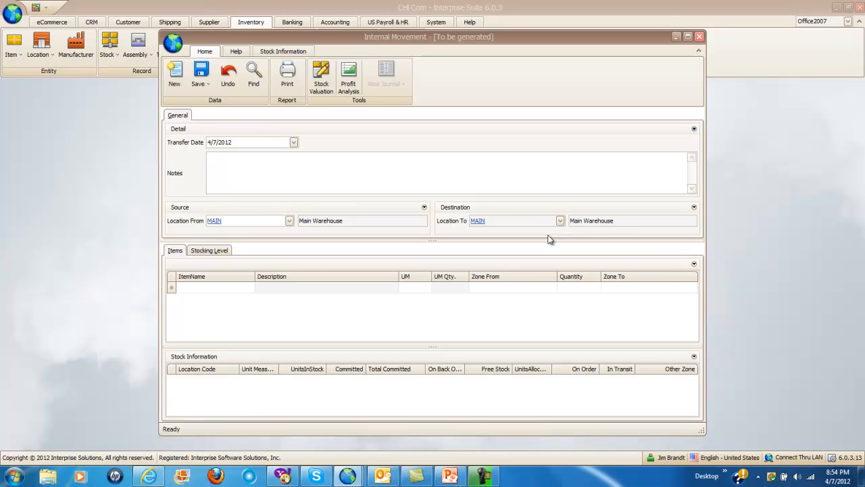
click(234, 291)
click(249, 287)
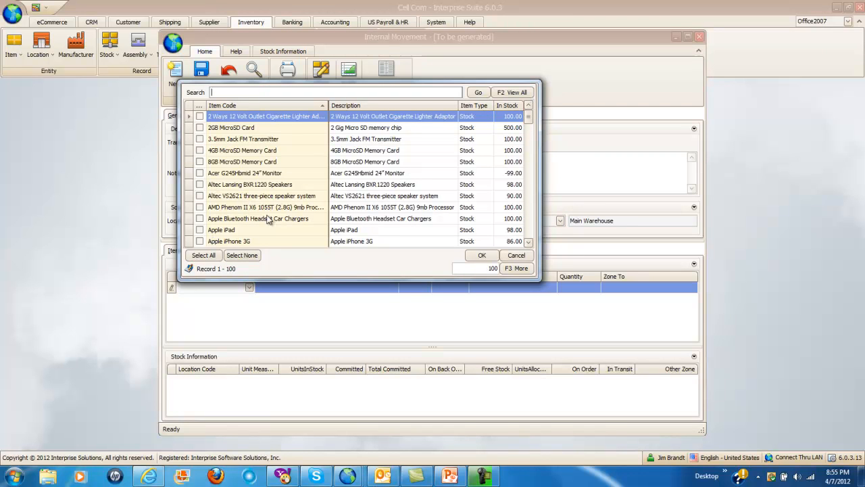
click(200, 242)
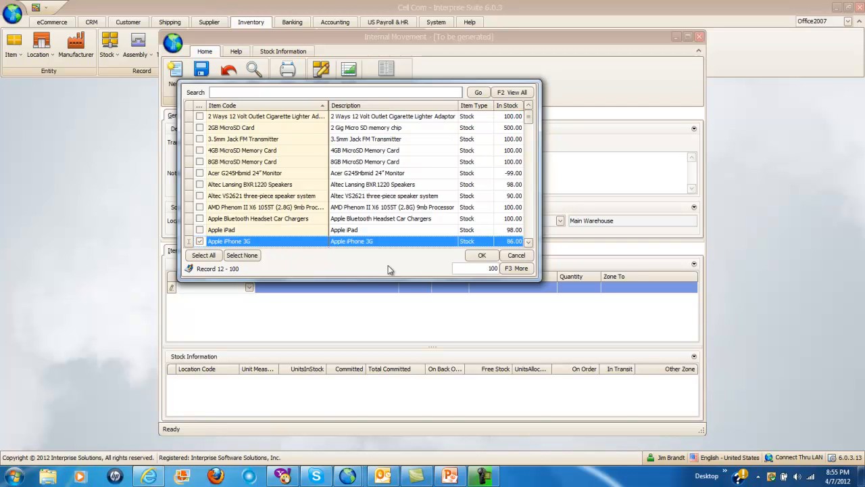
click(484, 256)
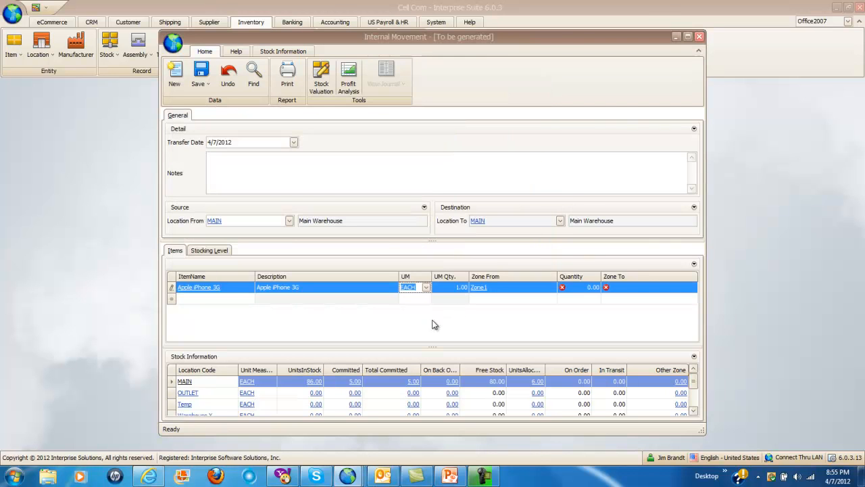
Set the quantity of the Apple iPhone 3G line in the internal movement to 2
click(592, 288)
click(589, 289)
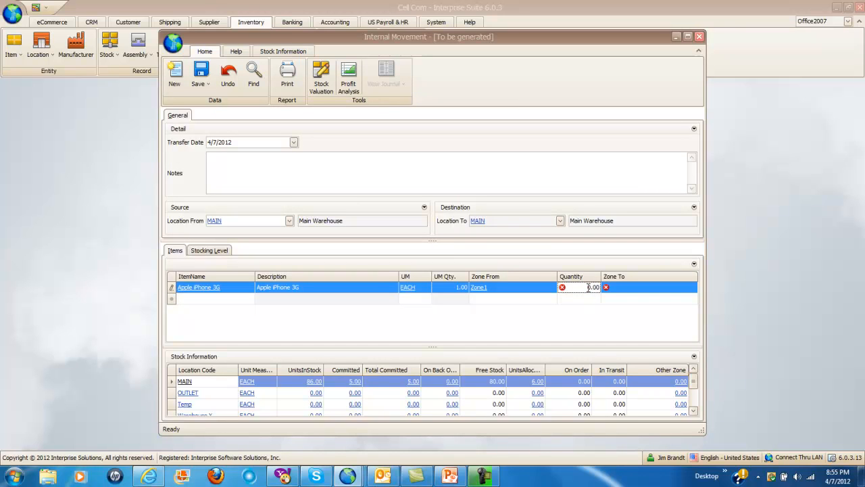
drag(588, 288, 592, 287)
text(2)
Set the destination zone of the Apple iPhone 3G line to Zone2, and save and close the internal movement
click(654, 290)
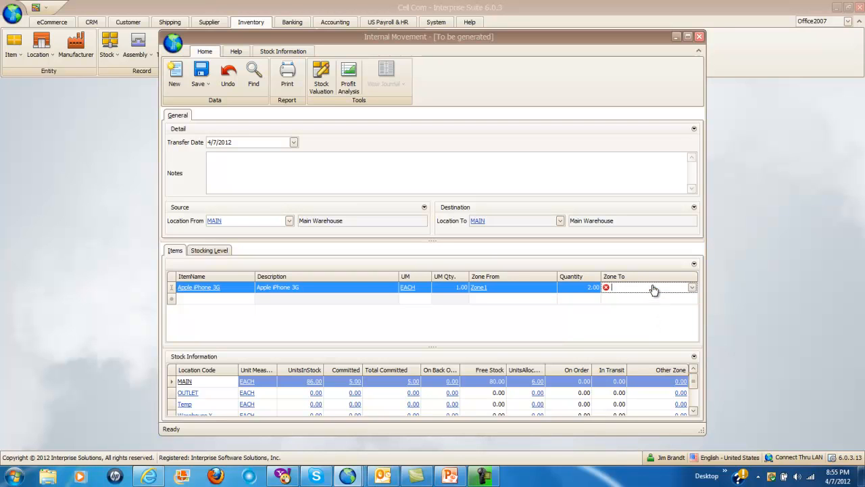
click(694, 289)
click(613, 146)
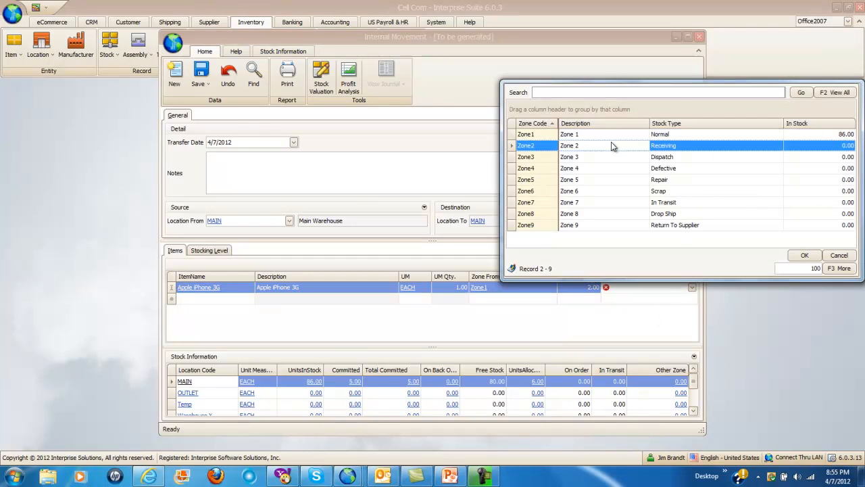
double_click(612, 147)
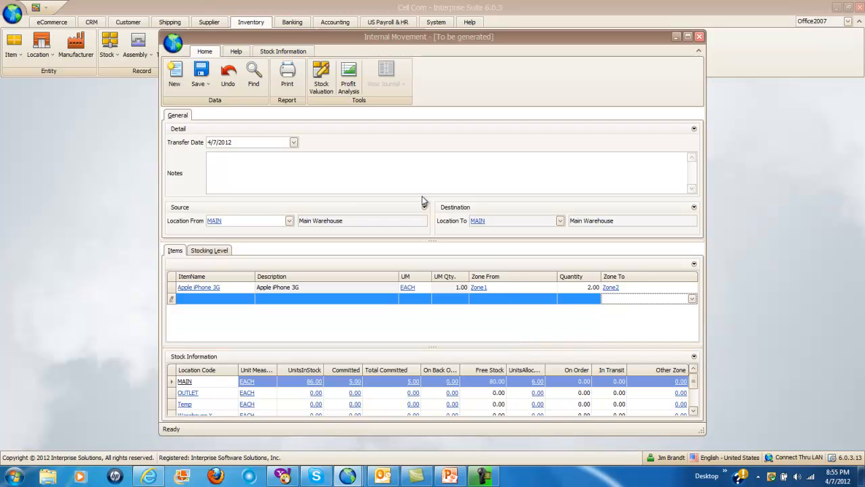
click(209, 86)
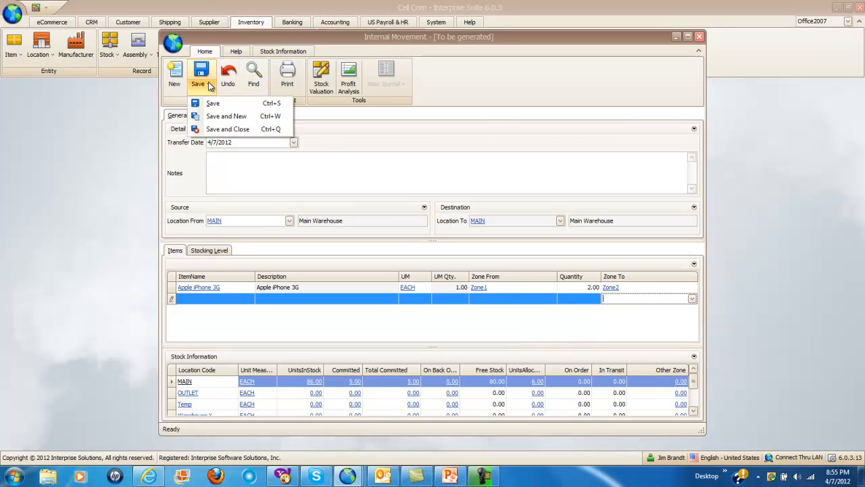
click(227, 129)
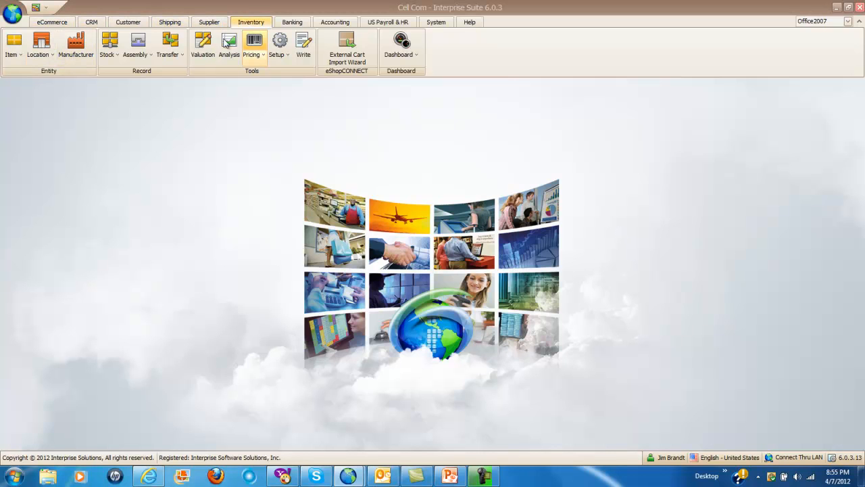
Create a new stock transfer from MAIN with OUTLET as the destination location
click(183, 53)
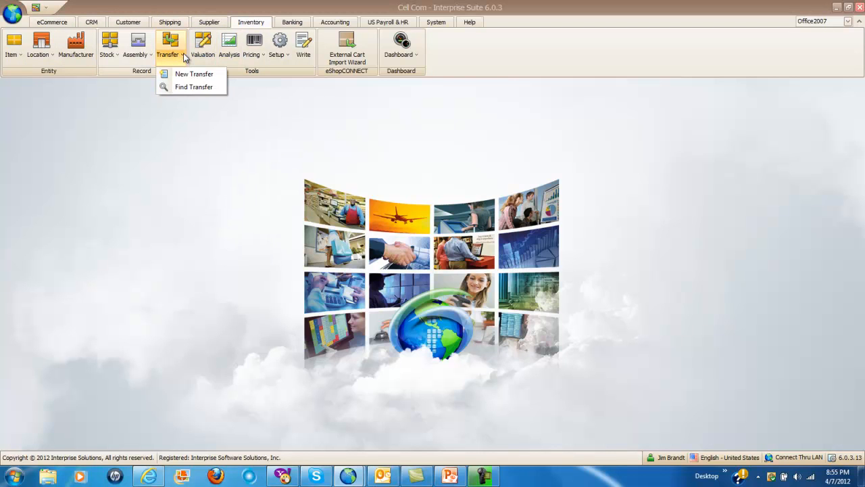
click(187, 75)
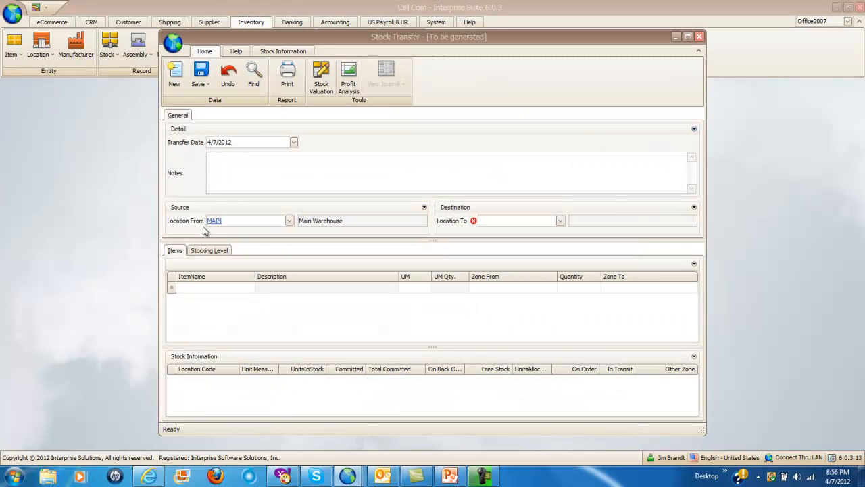
click(560, 221)
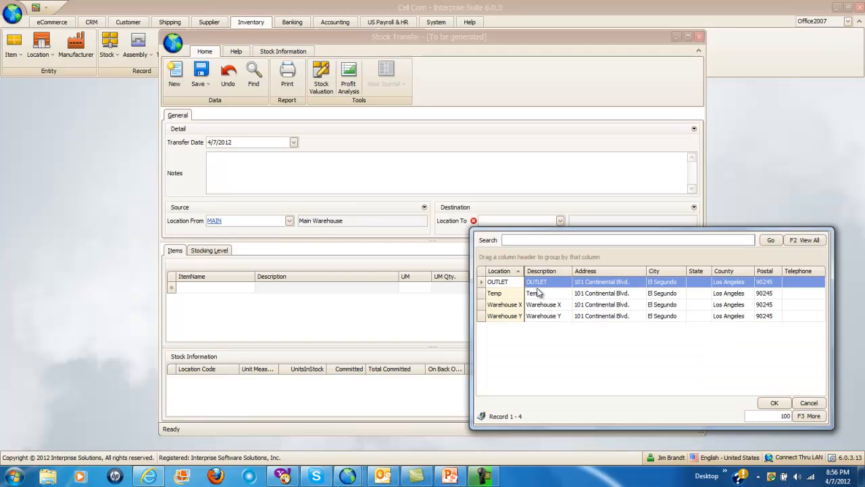
click(496, 284)
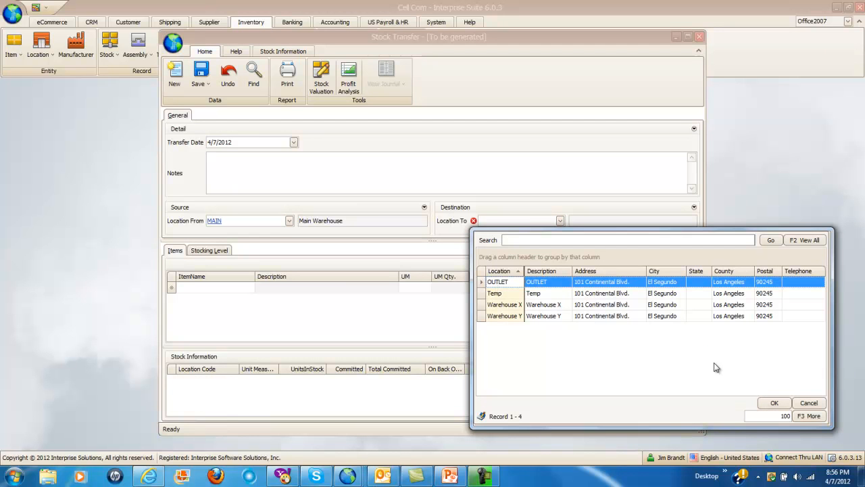
click(767, 401)
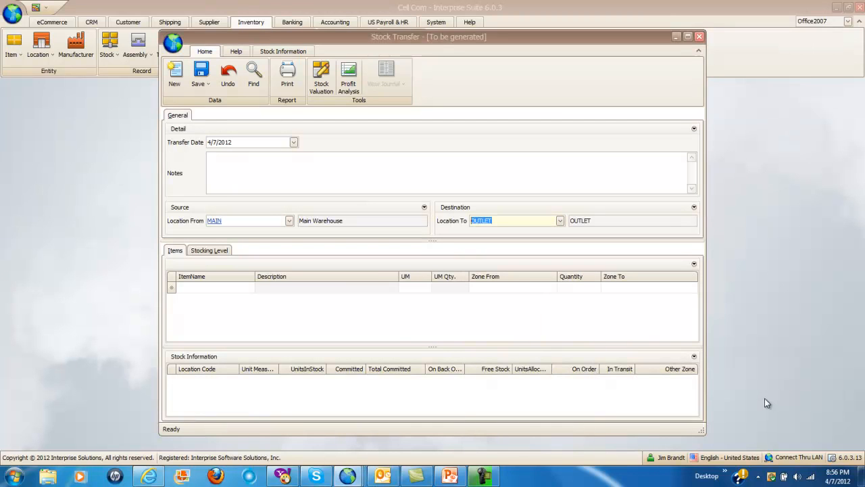
Add the Apple iPhone 3G to the stock transfer with a quantity of 2
click(215, 288)
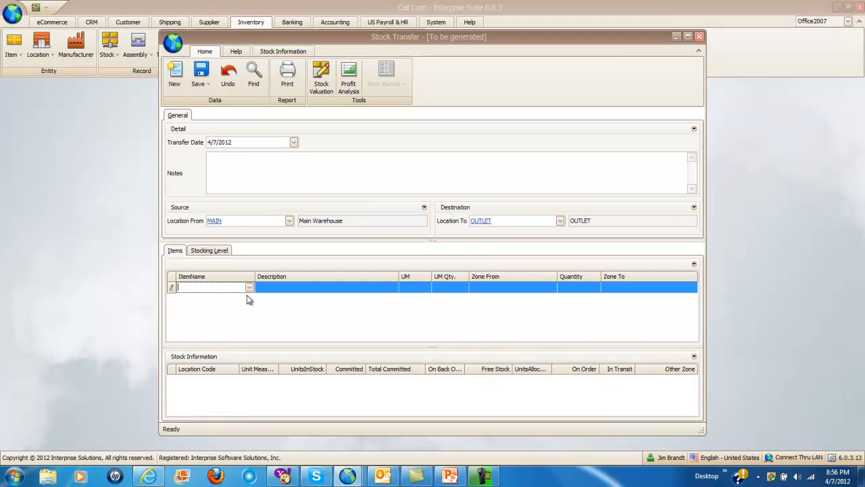
click(249, 289)
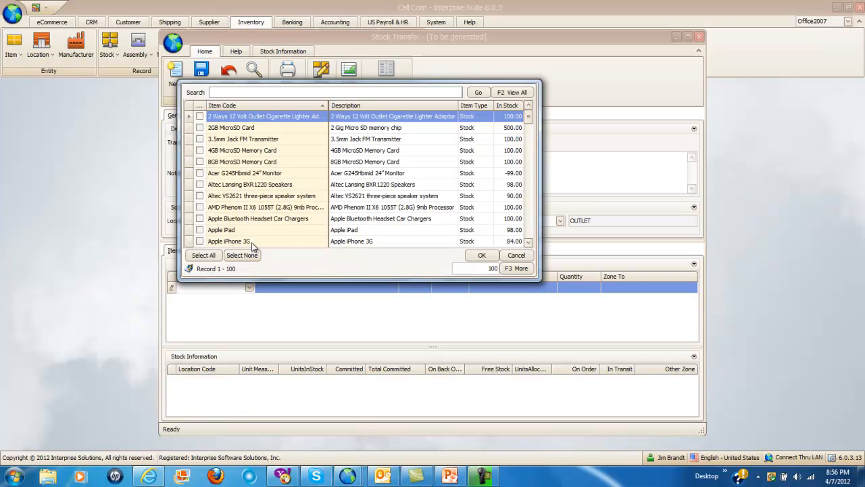
click(200, 241)
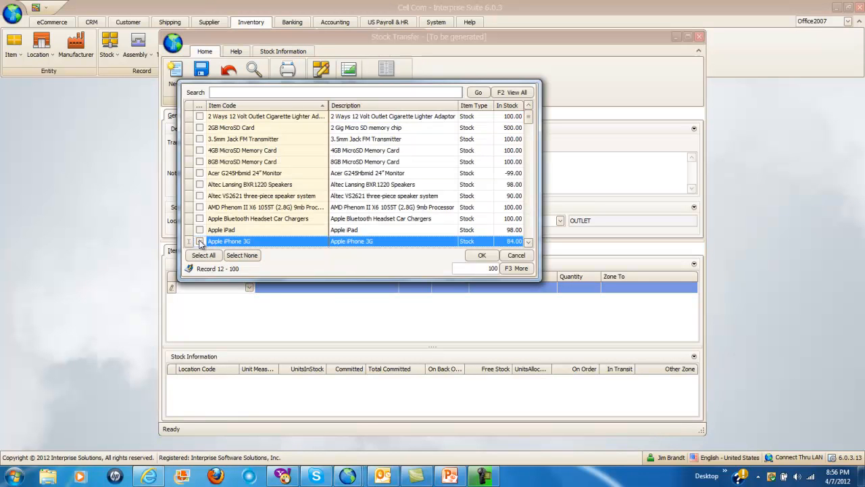
click(468, 257)
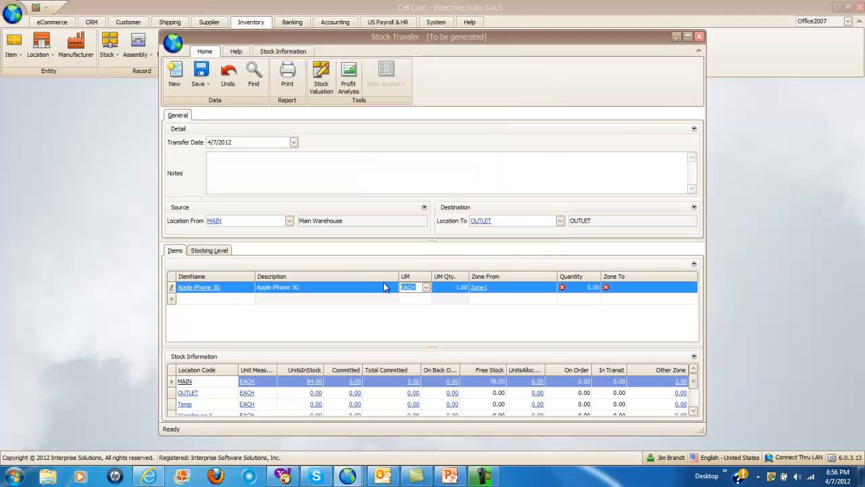
click(589, 286)
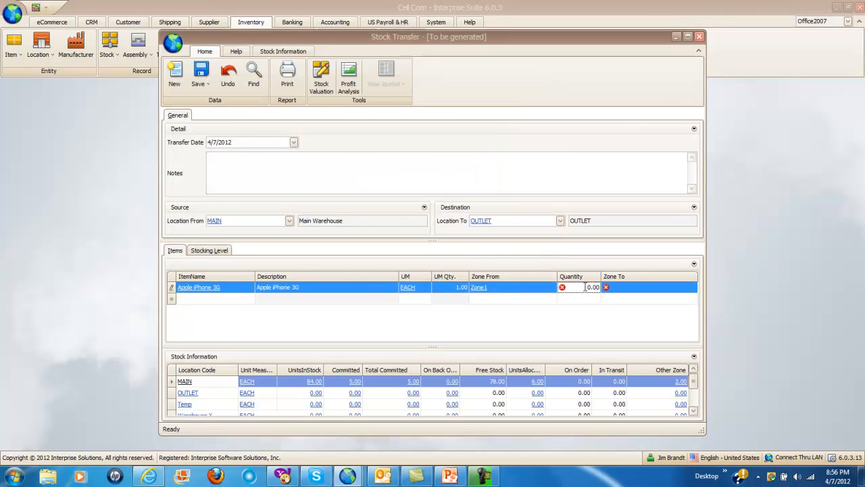
drag(589, 288, 592, 287)
text(2)
key(Tab)
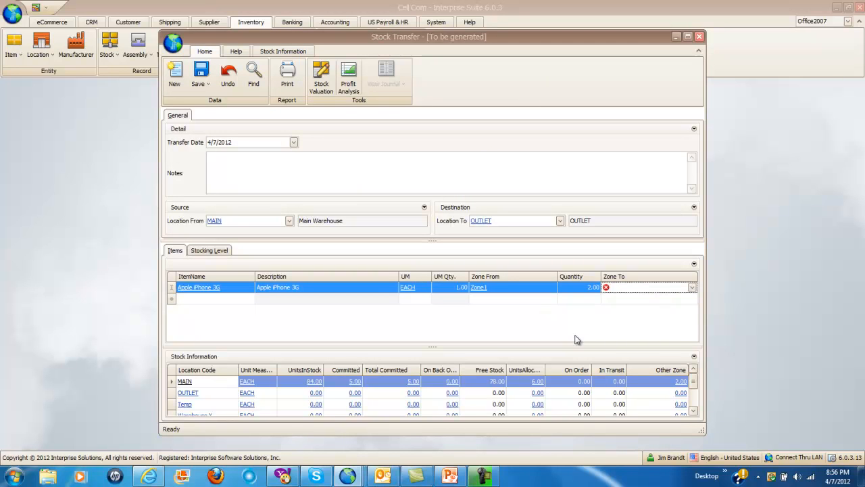
Set the destination zone of the transferred Apple iPhone 3G to Zone1, and save and close the stock transfer
click(693, 288)
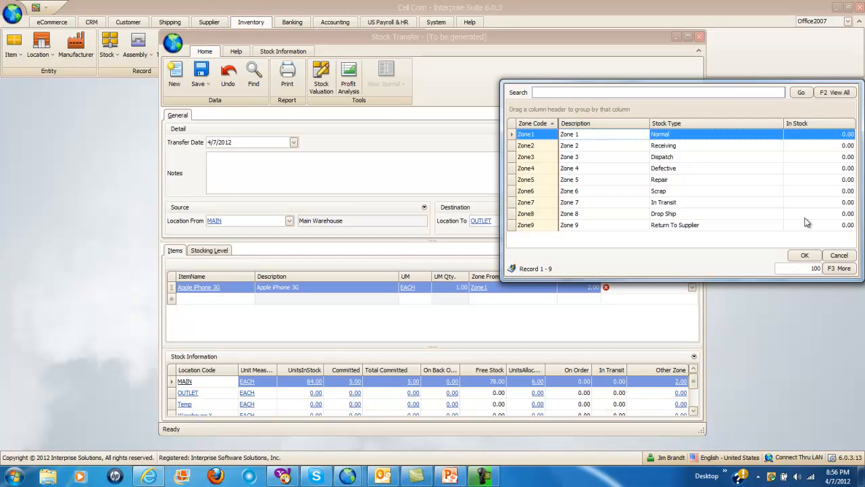
click(805, 255)
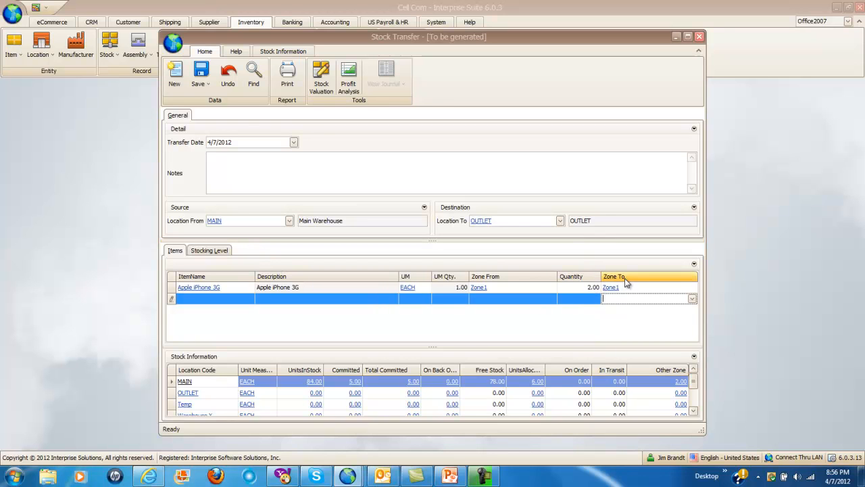
click(210, 84)
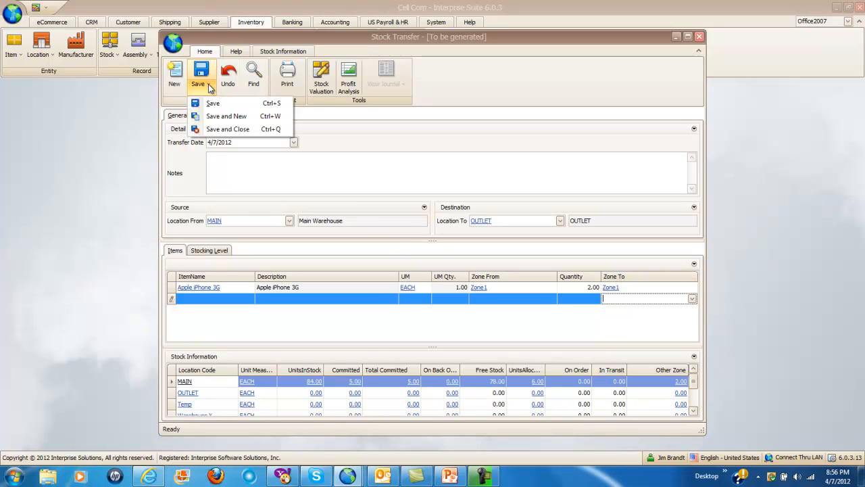
click(223, 131)
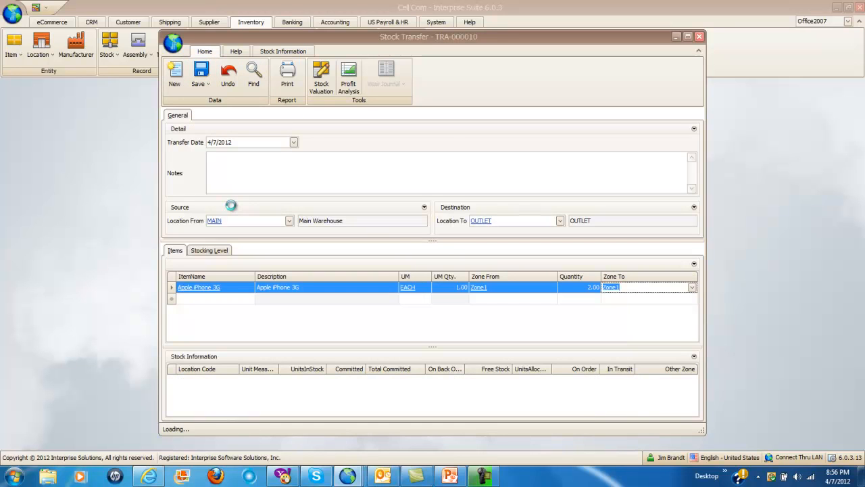